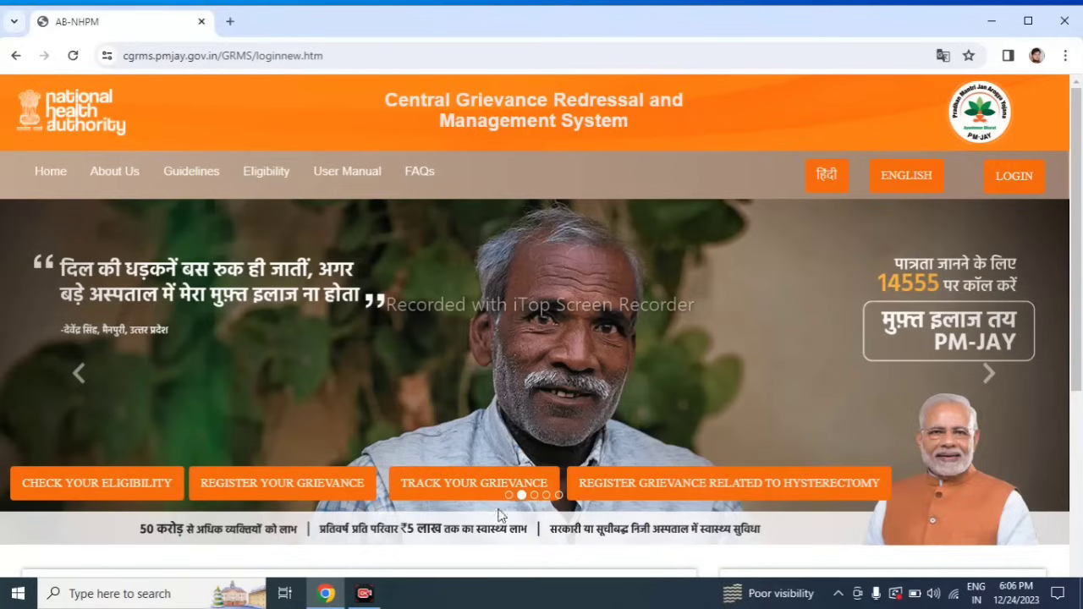
Open the grievance registration form for the PMJAY scheme.
click(268, 483)
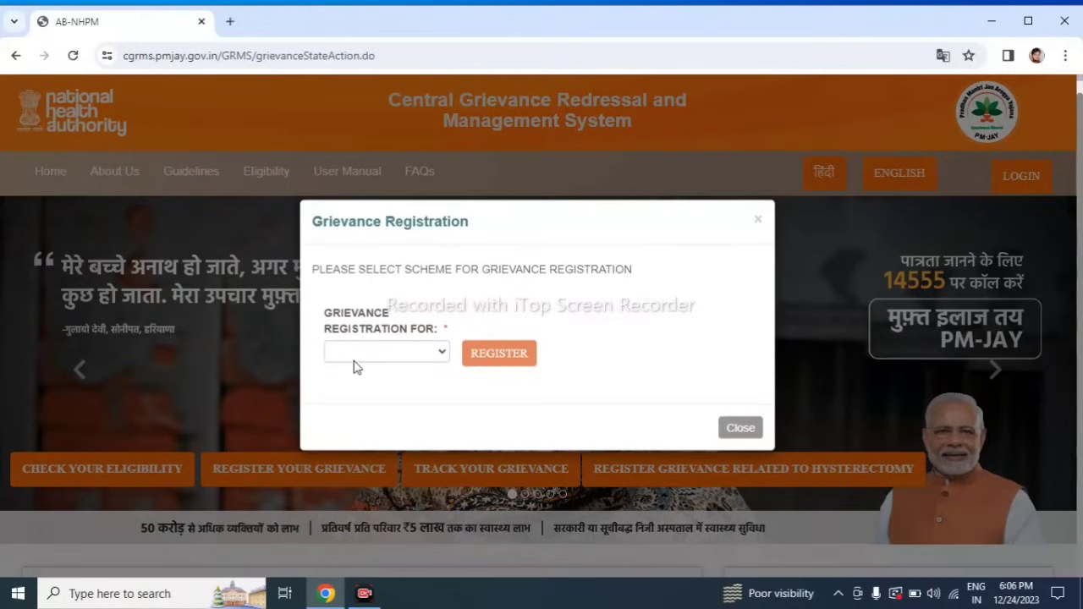
click(355, 351)
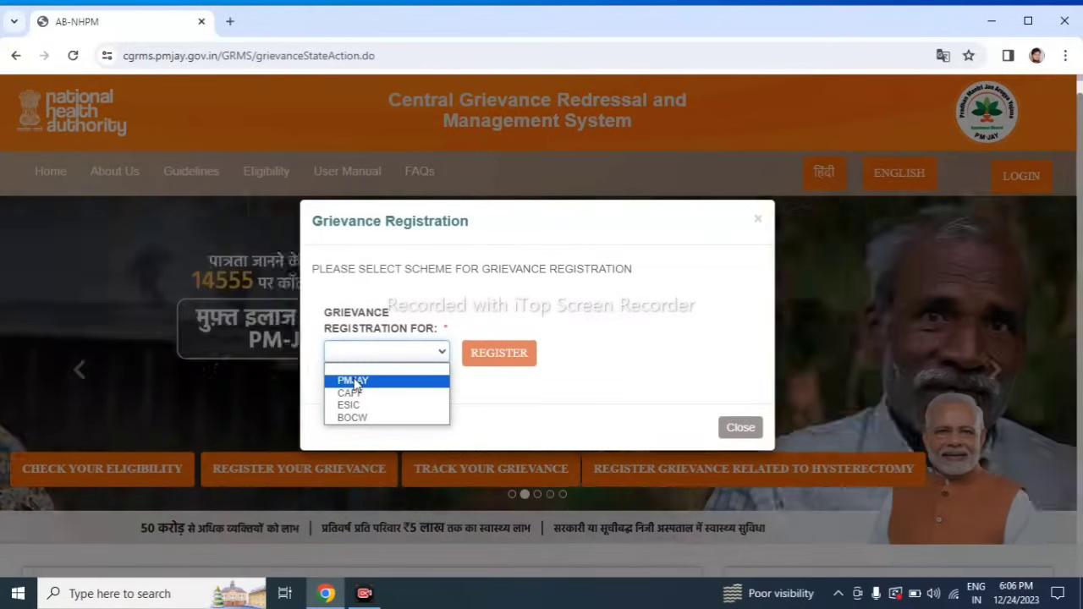
click(353, 381)
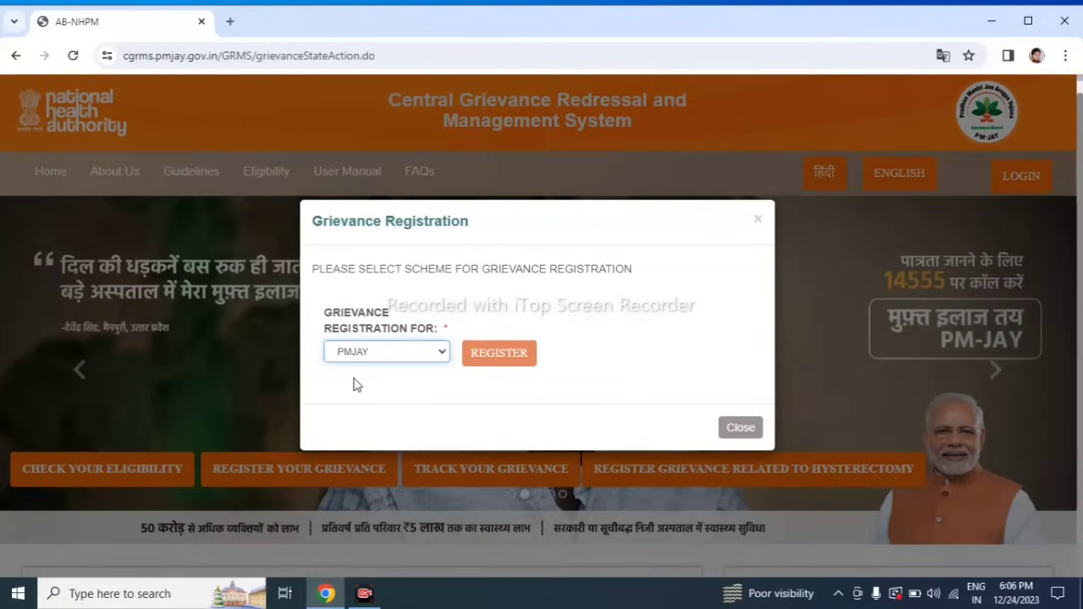
click(519, 360)
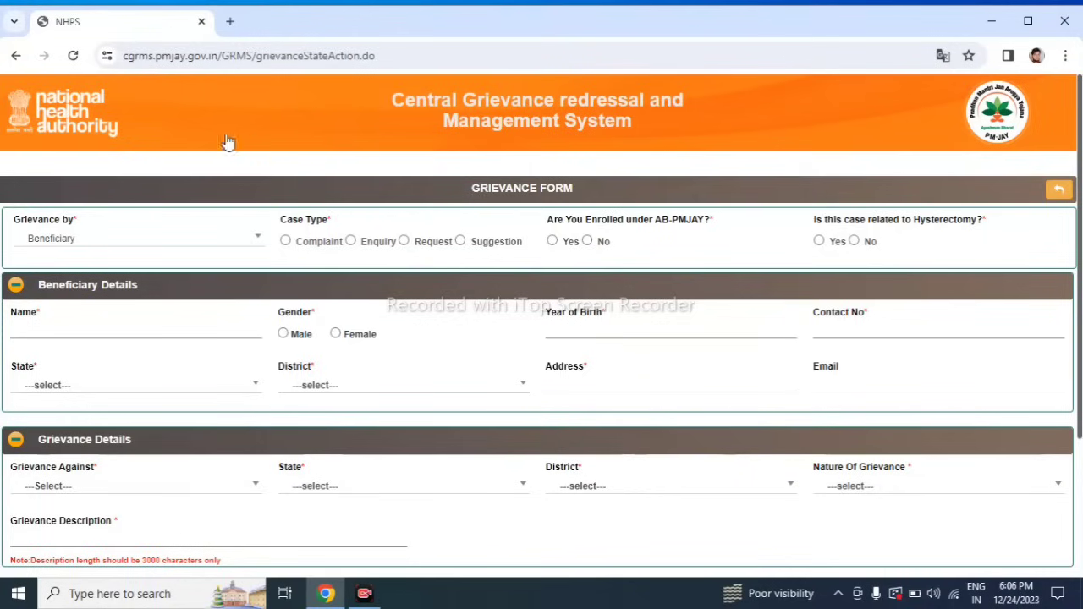
Set grievance by to Beneficiary, case type to Request, and answer No to AB-PMJAY enrolment and hysterectomy.
click(114, 240)
click(110, 296)
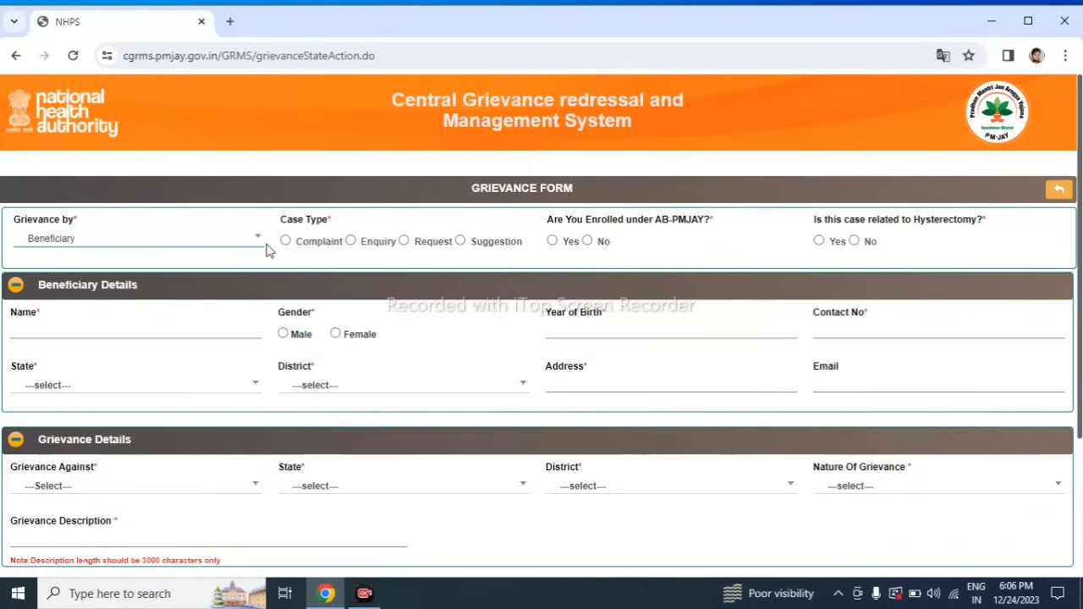
click(404, 247)
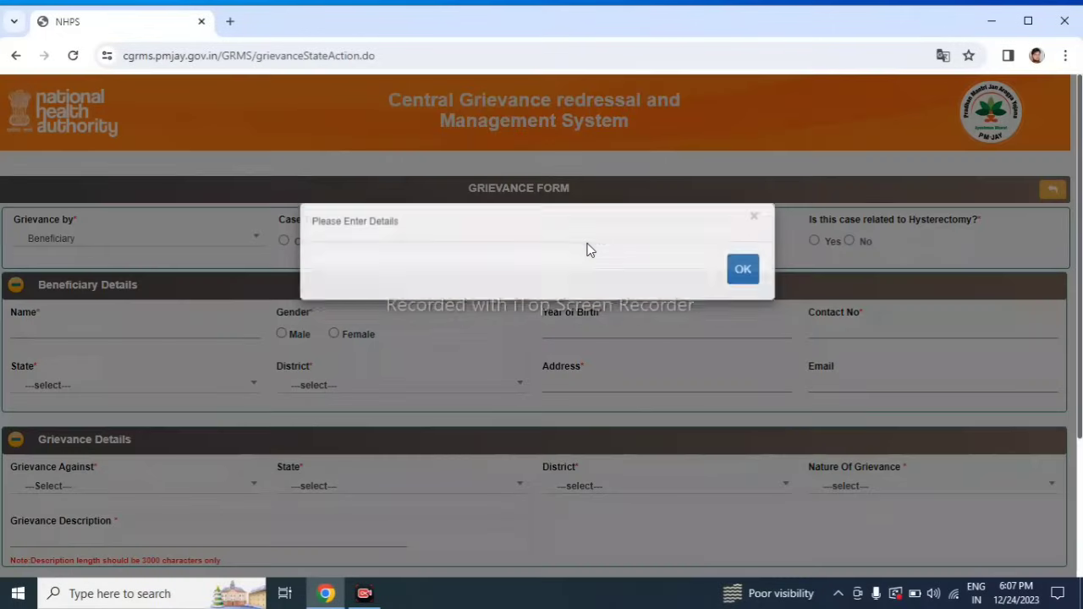
click(587, 242)
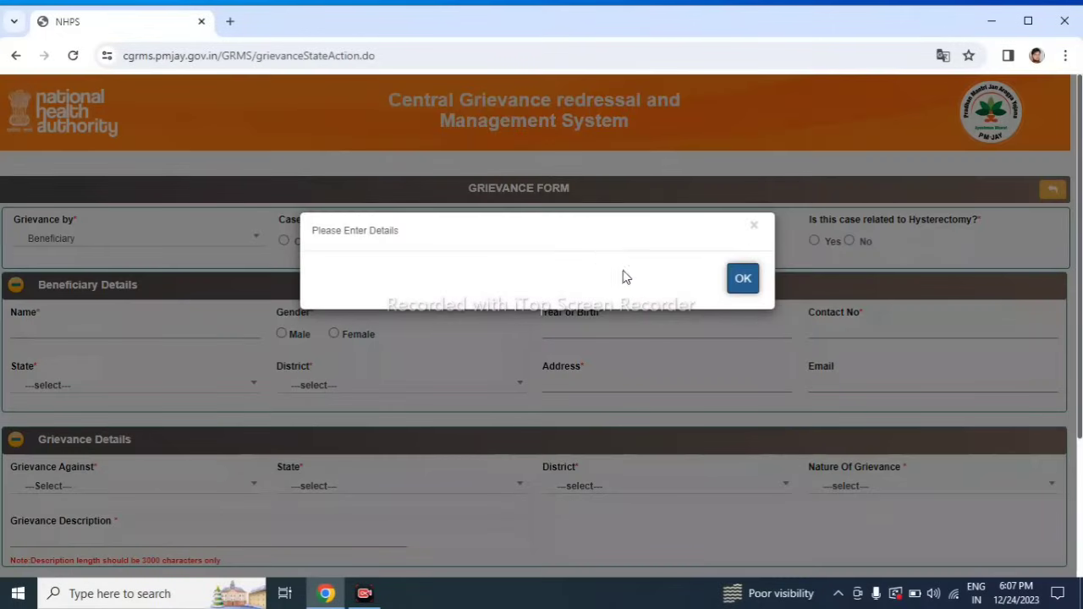
click(742, 279)
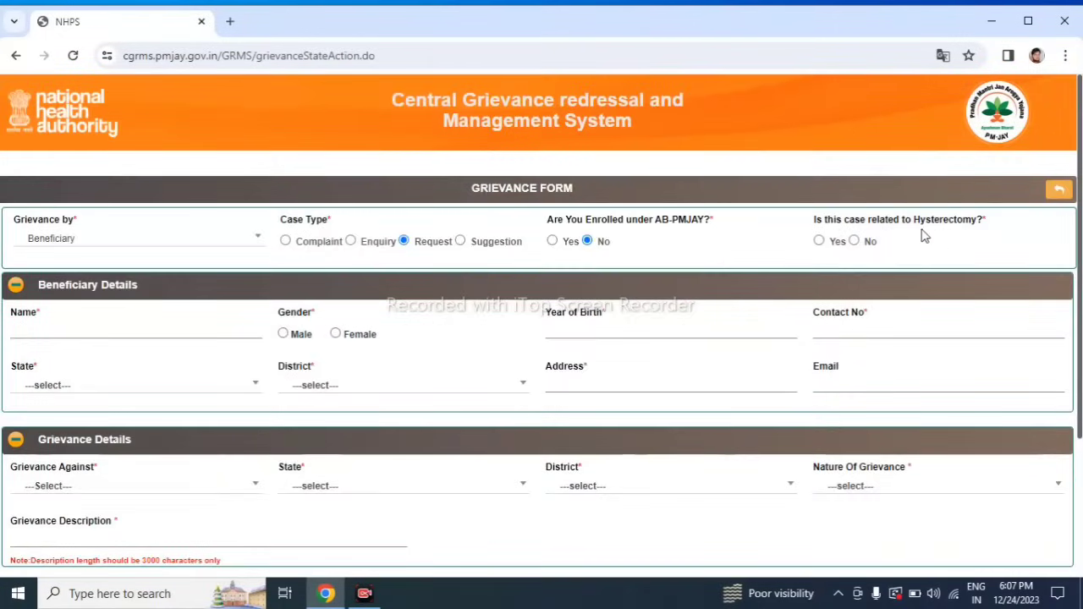
click(854, 242)
Set the gender to Male in the beneficiary details.
scroll(449, 322, down, 2)
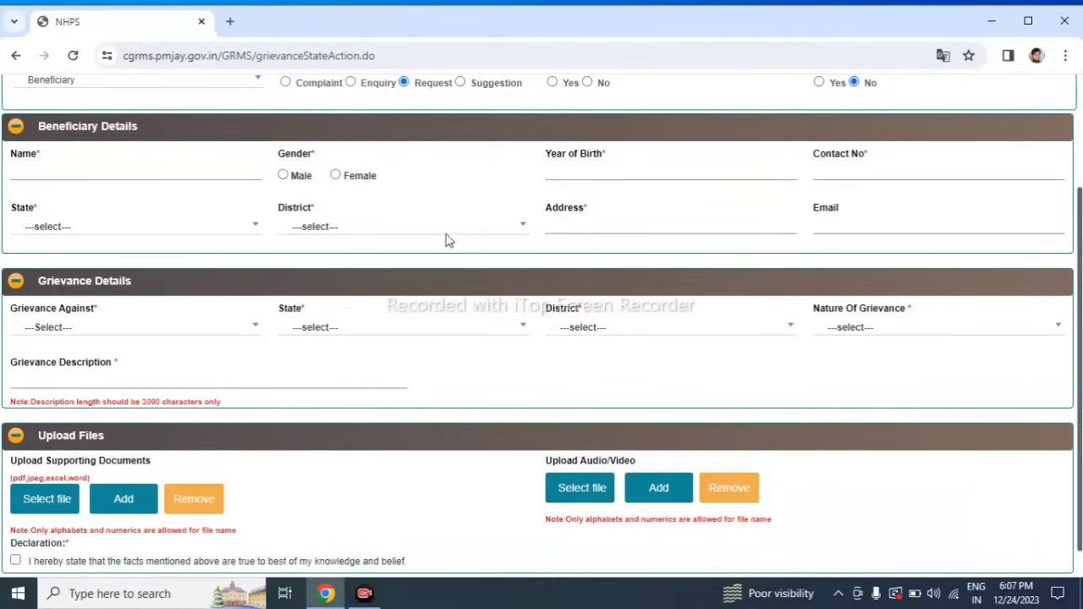
scroll(450, 239, up, 3)
scroll(322, 317, down, 2)
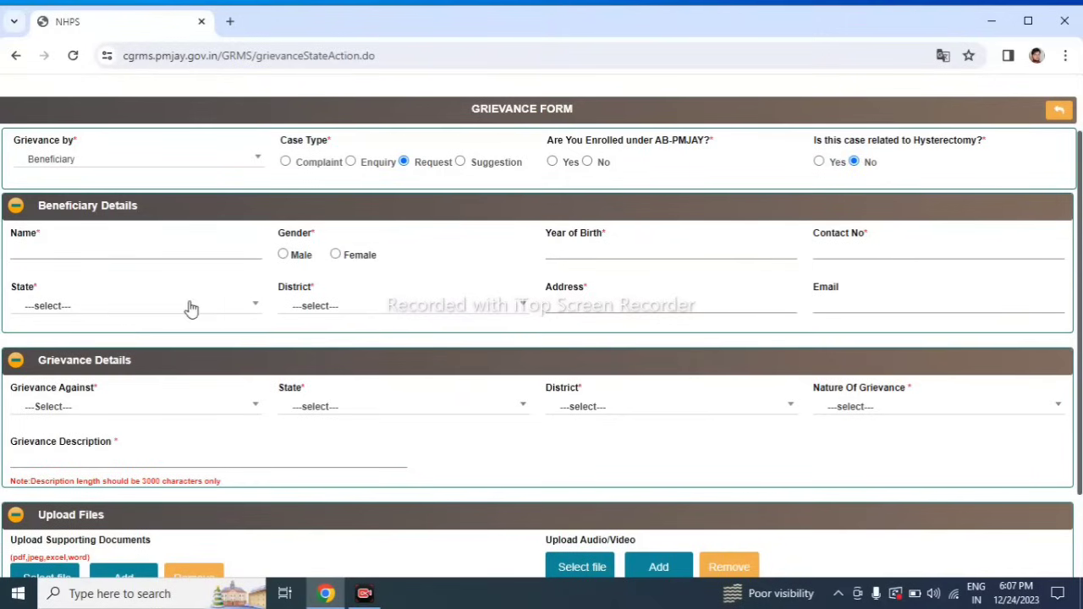
click(72, 247)
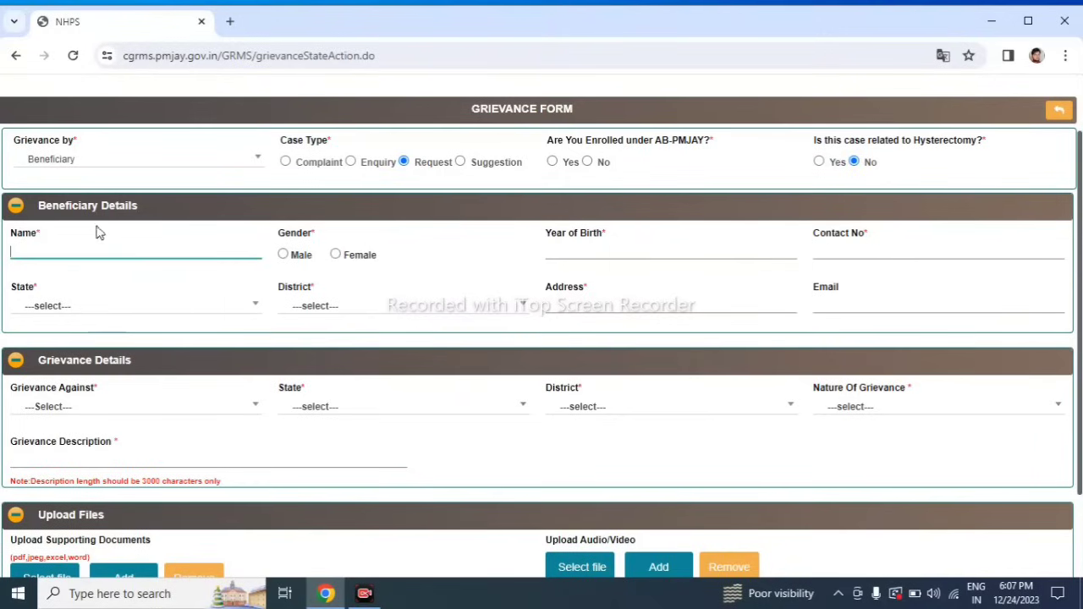
click(284, 254)
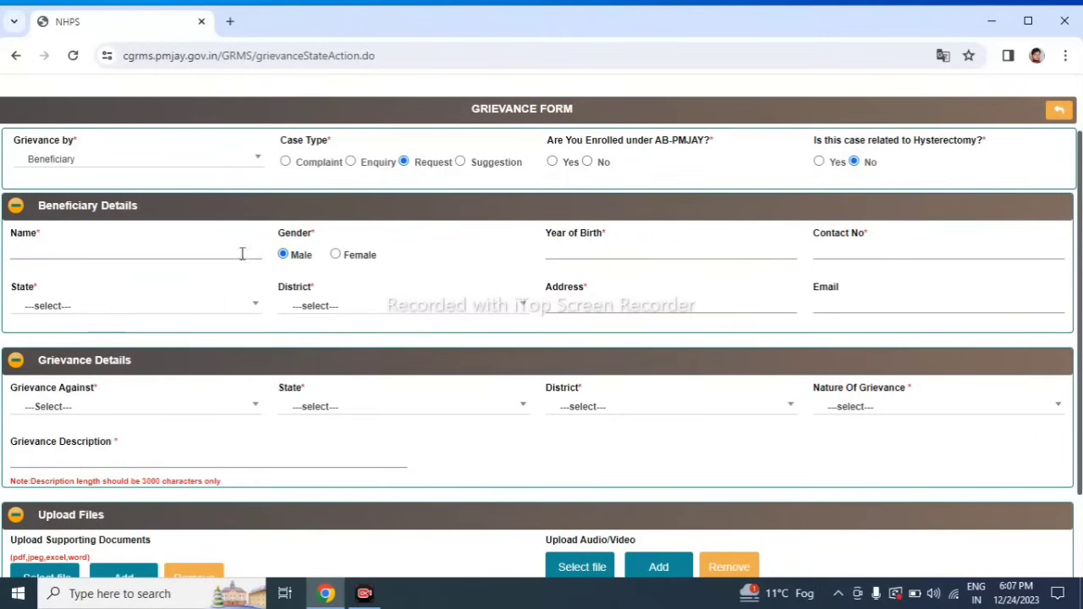
Examine the name, year of birth, contact, state, district and address fields in the beneficiary details.
click(160, 246)
click(653, 258)
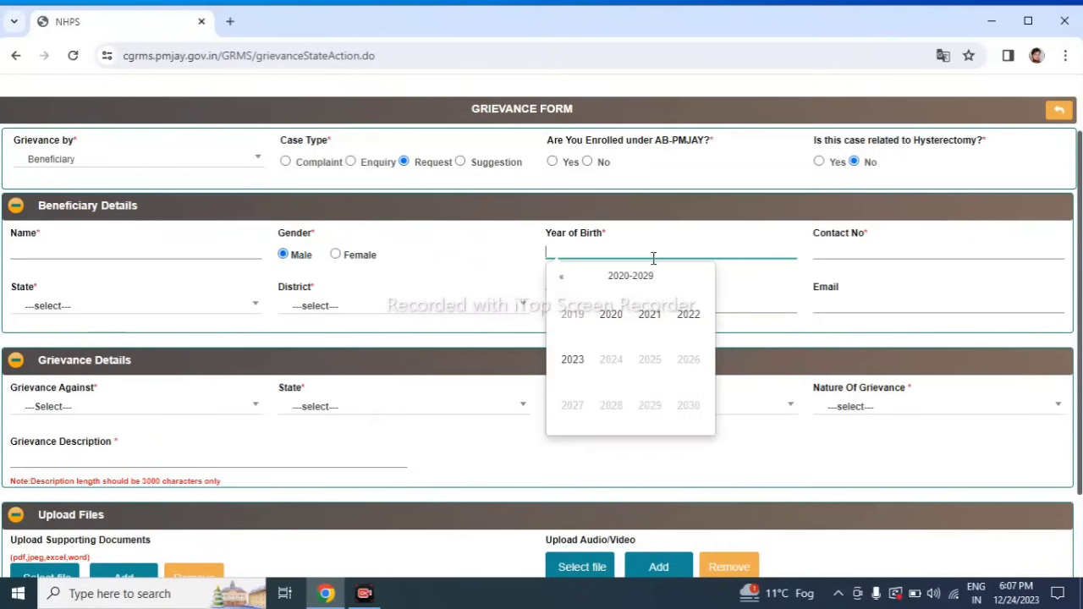
click(859, 252)
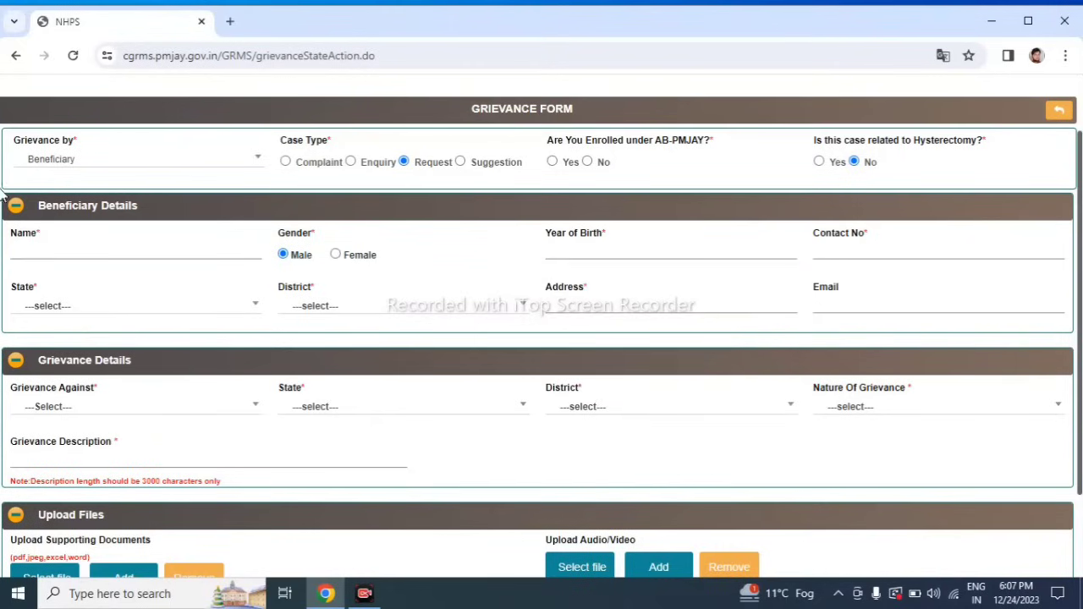
click(97, 311)
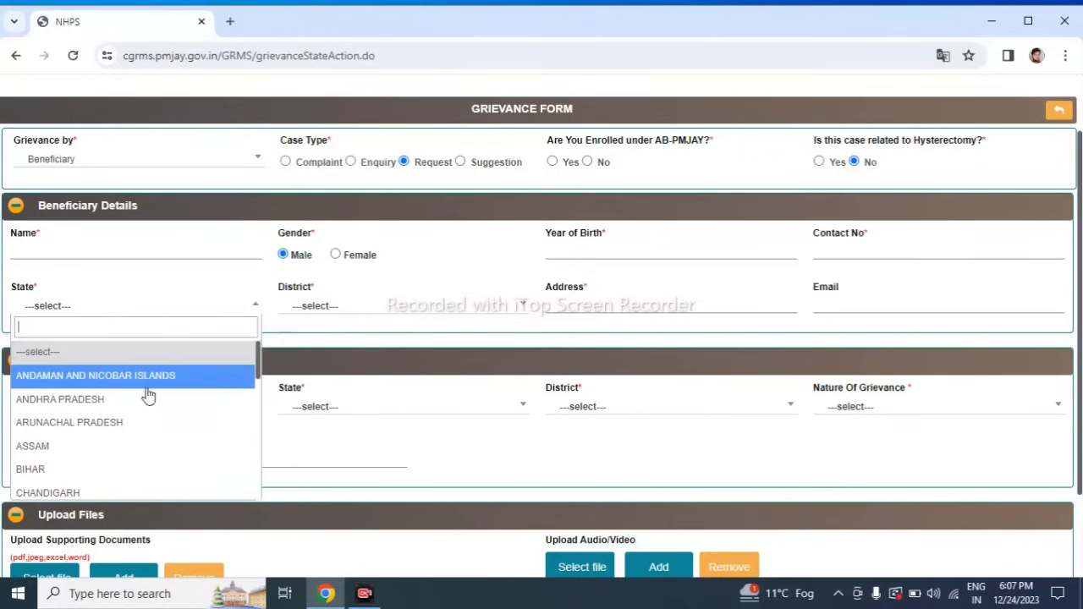
click(329, 306)
click(330, 307)
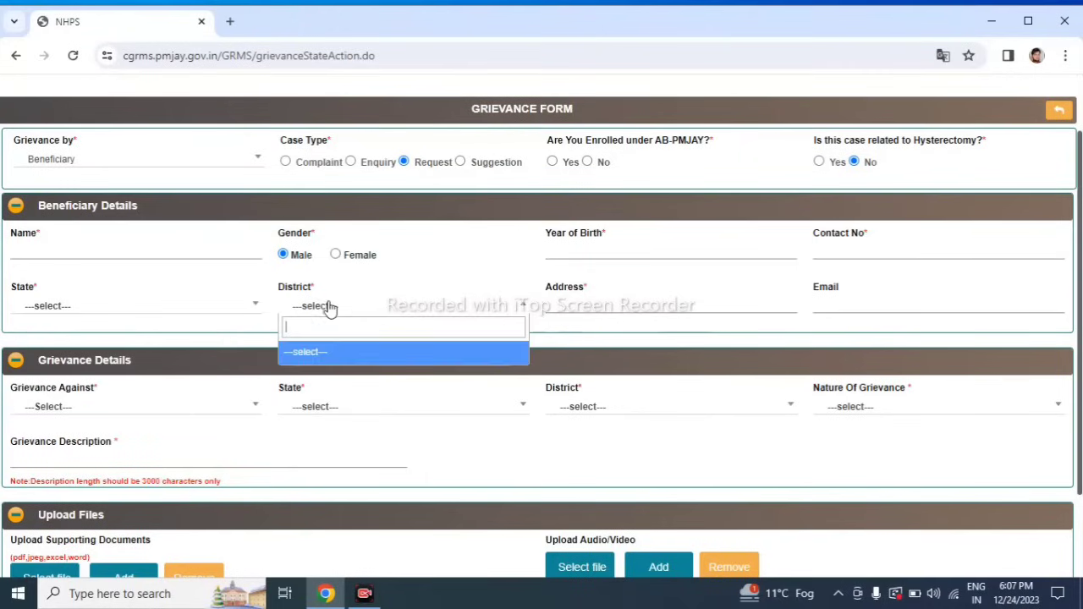
click(576, 306)
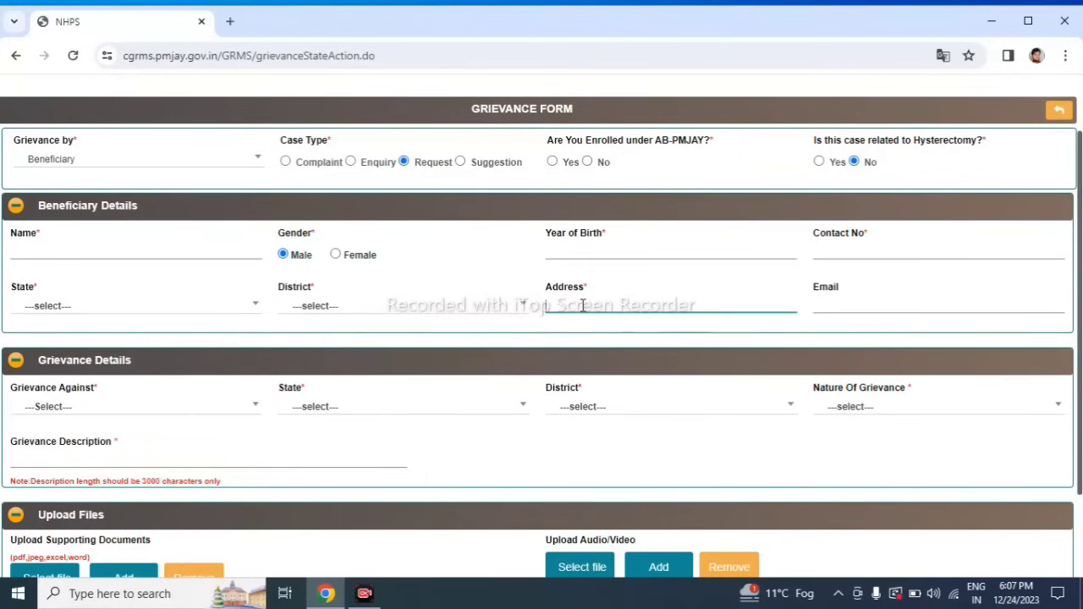
Check the Yes option for AB-PMJAY enrolment, set the answer to No and dismiss the resulting dialog.
click(552, 162)
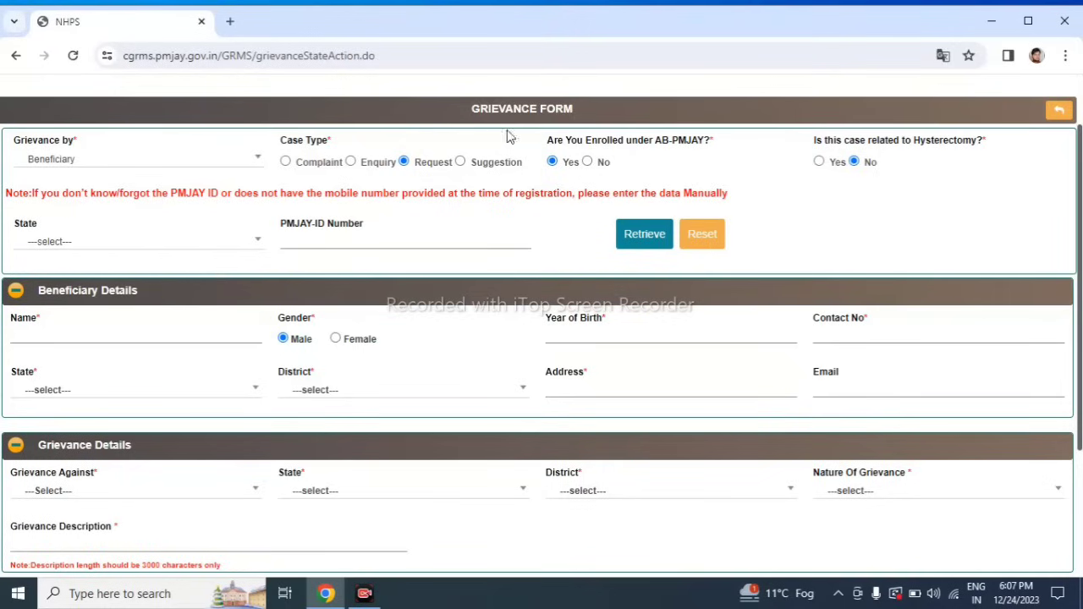
click(588, 162)
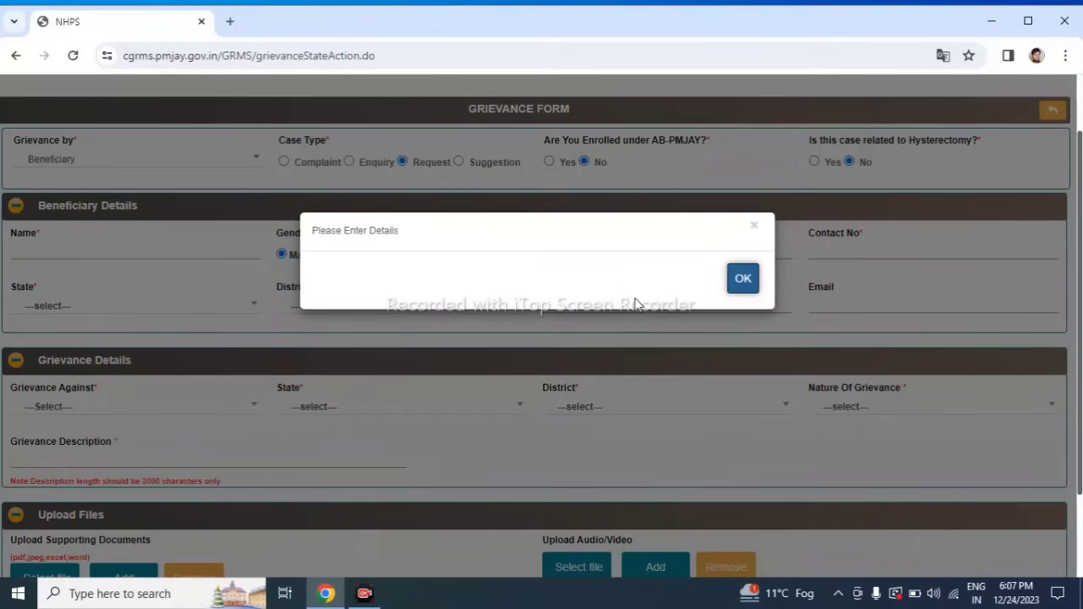
click(747, 279)
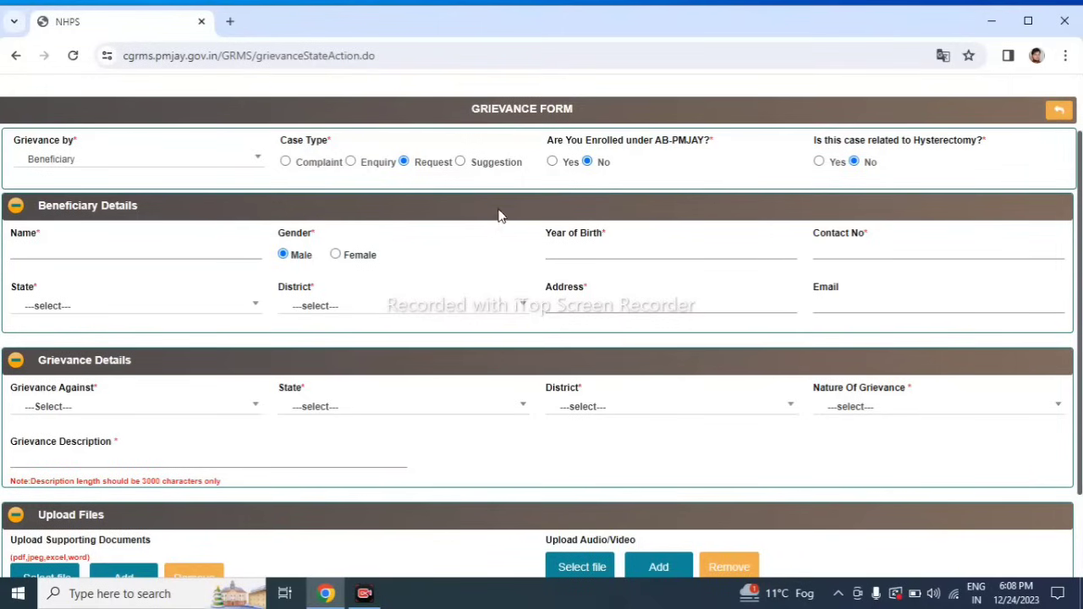
Set Grievance Against to Others in the grievance details.
scroll(499, 208, down, 1)
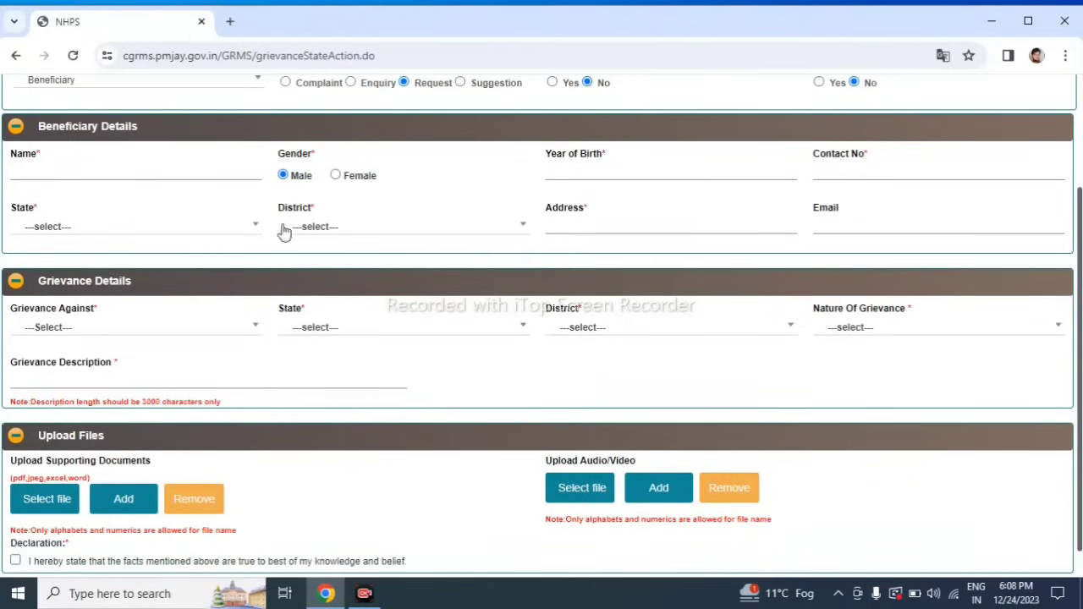
click(16, 338)
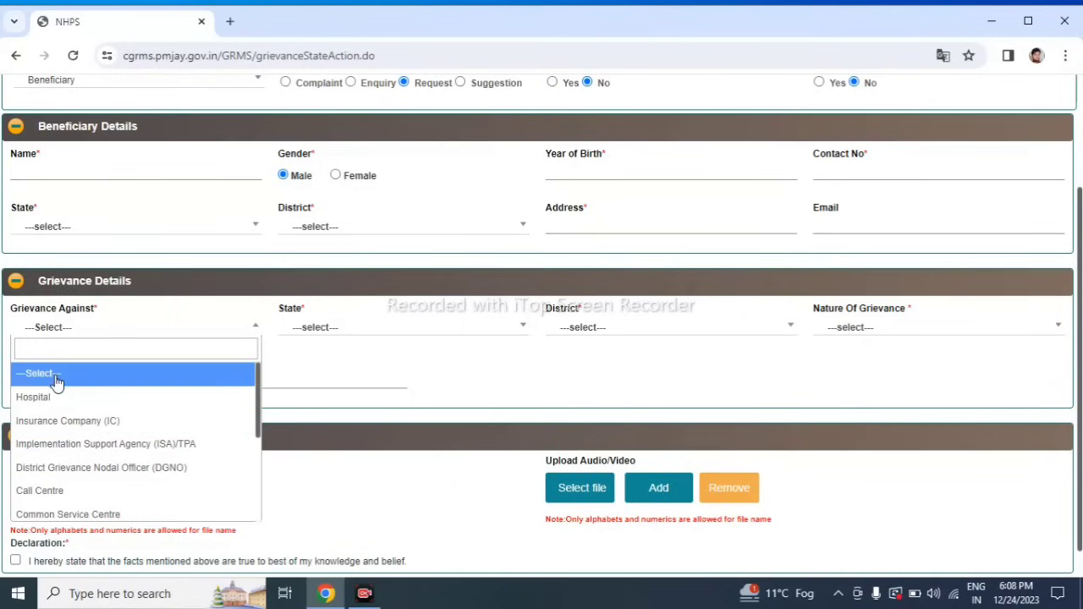
scroll(53, 383, down, 2)
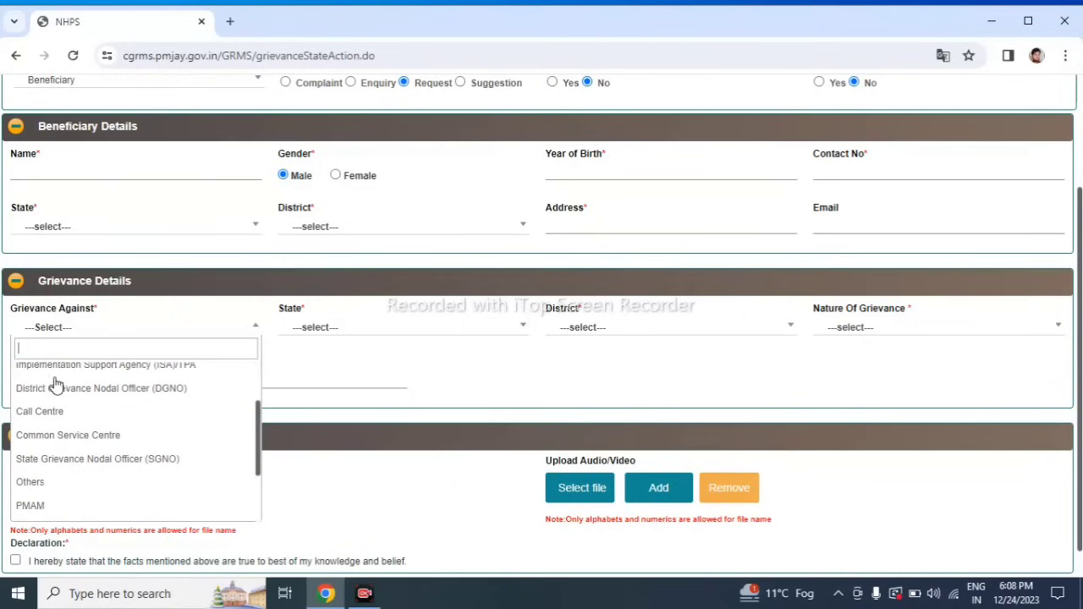
click(76, 484)
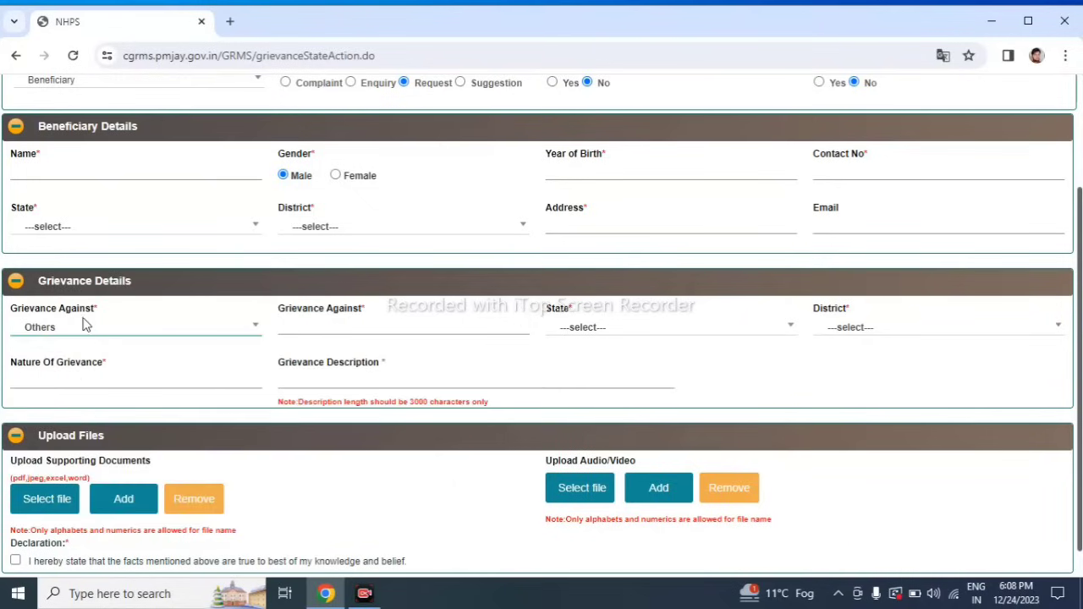
Examine the remaining grievance fields: grievance against, state, district, nature of grievance and description.
click(280, 330)
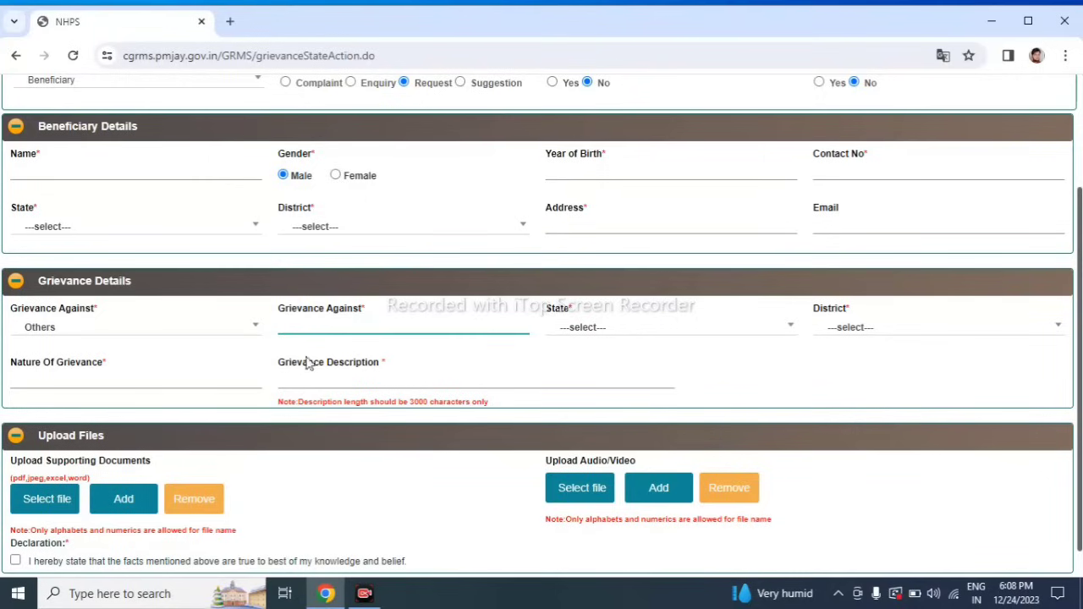
click(623, 328)
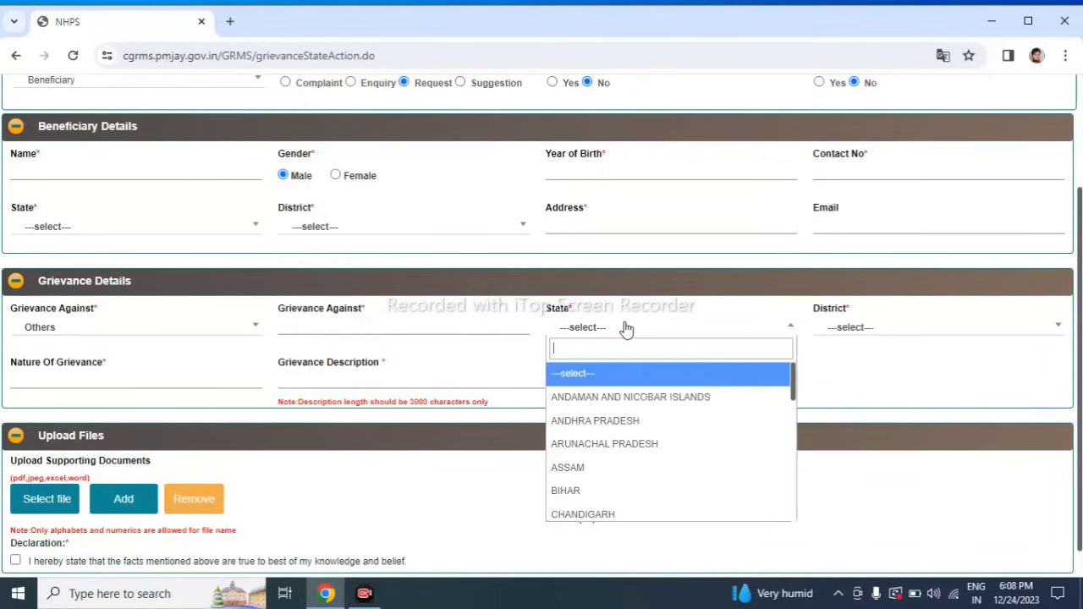
click(860, 331)
click(3, 379)
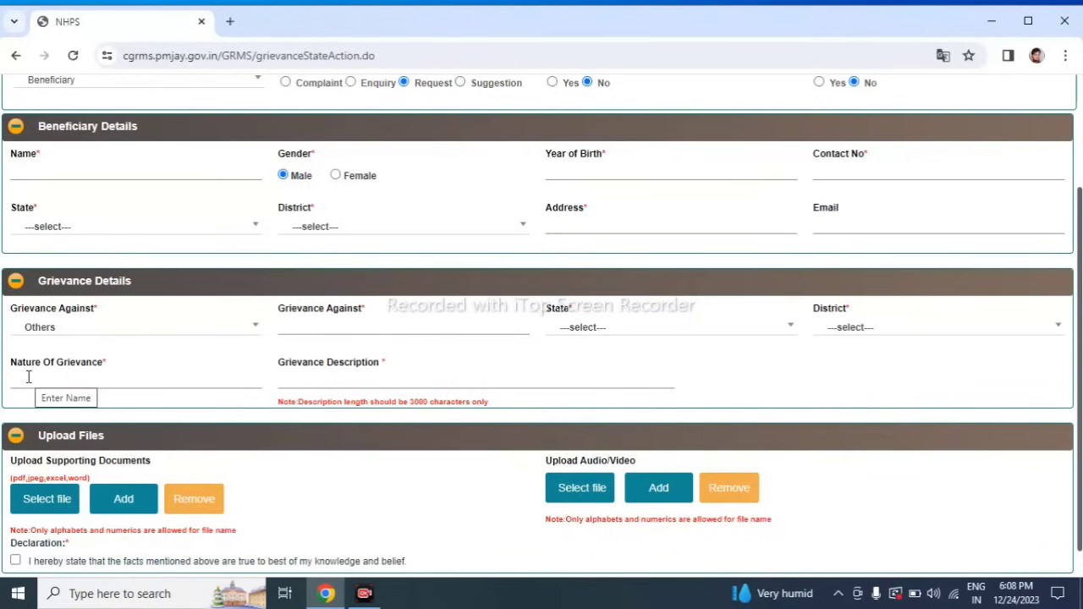
click(346, 380)
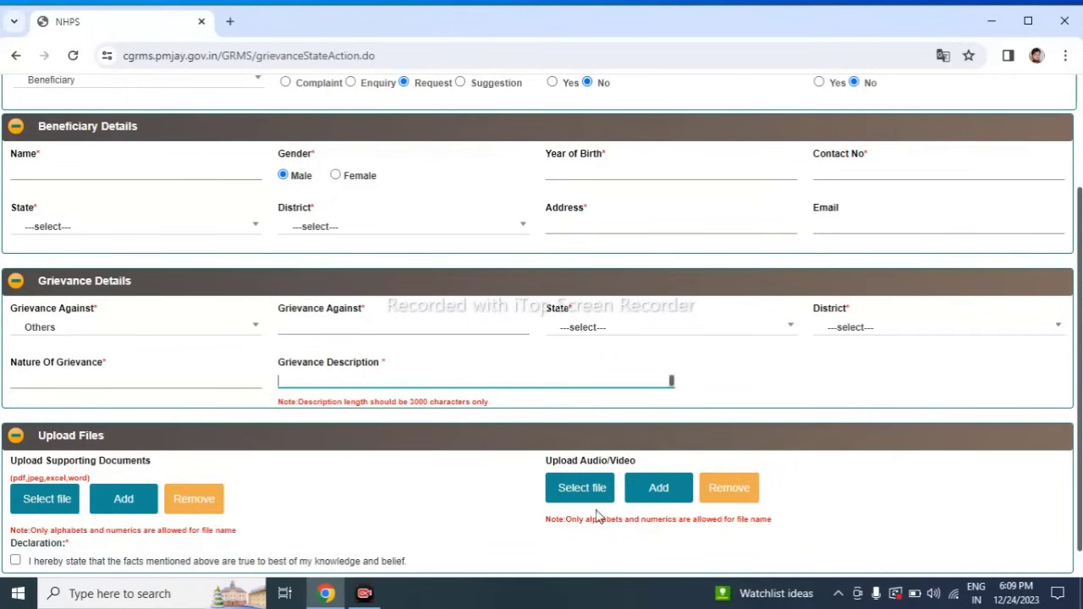
Accept the declaration that the stated facts are true to the best of one's knowledge and belief.
scroll(609, 525, down, 1)
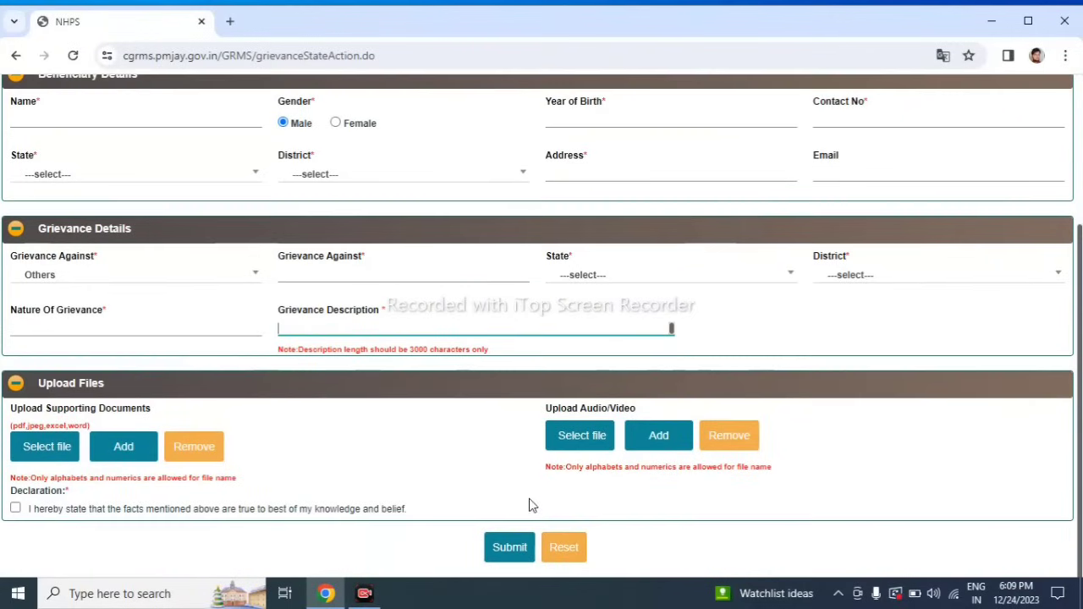
click(20, 510)
click(16, 508)
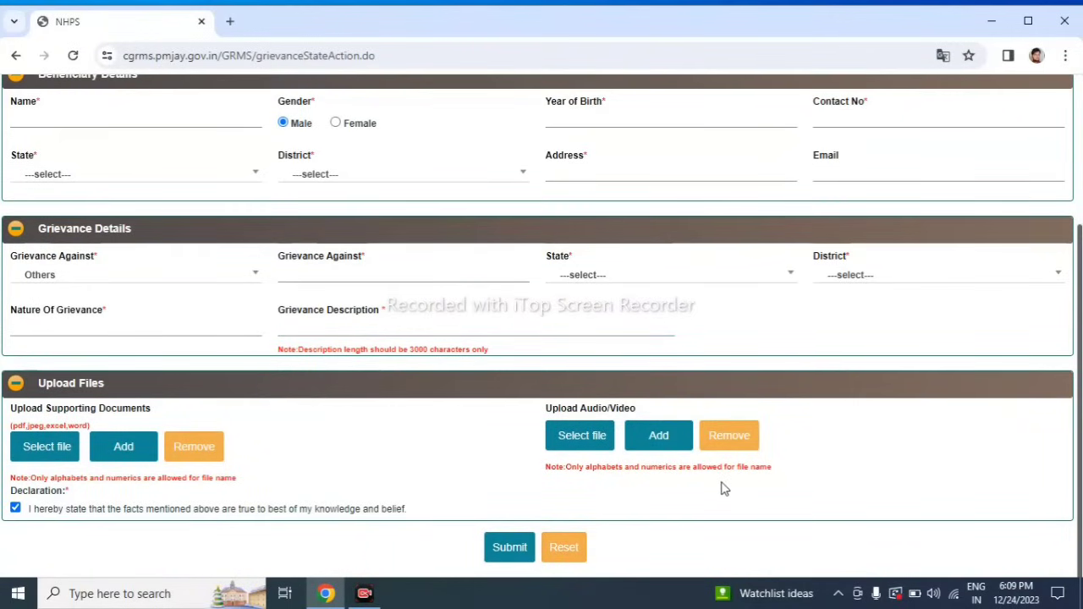
Leave the unsubmitted grievance form by going back and close its browser tab.
click(14, 57)
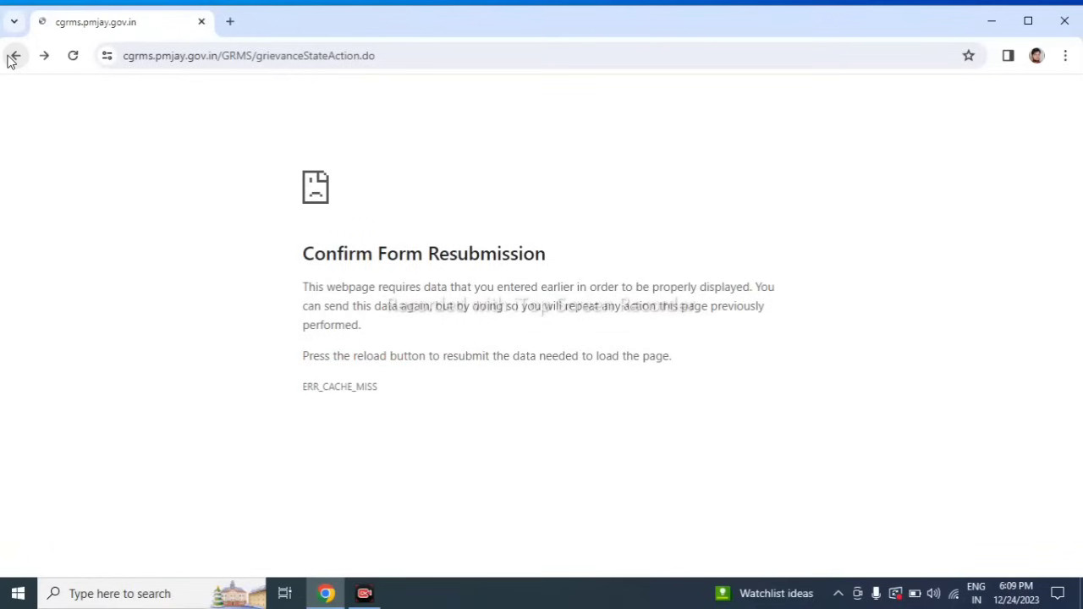
click(12, 58)
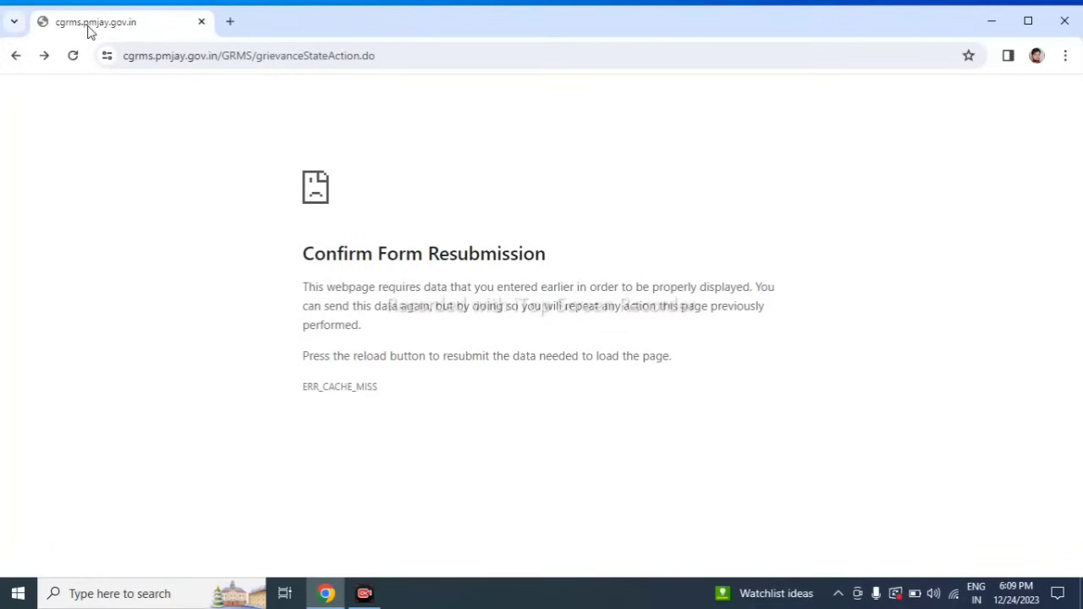
click(201, 22)
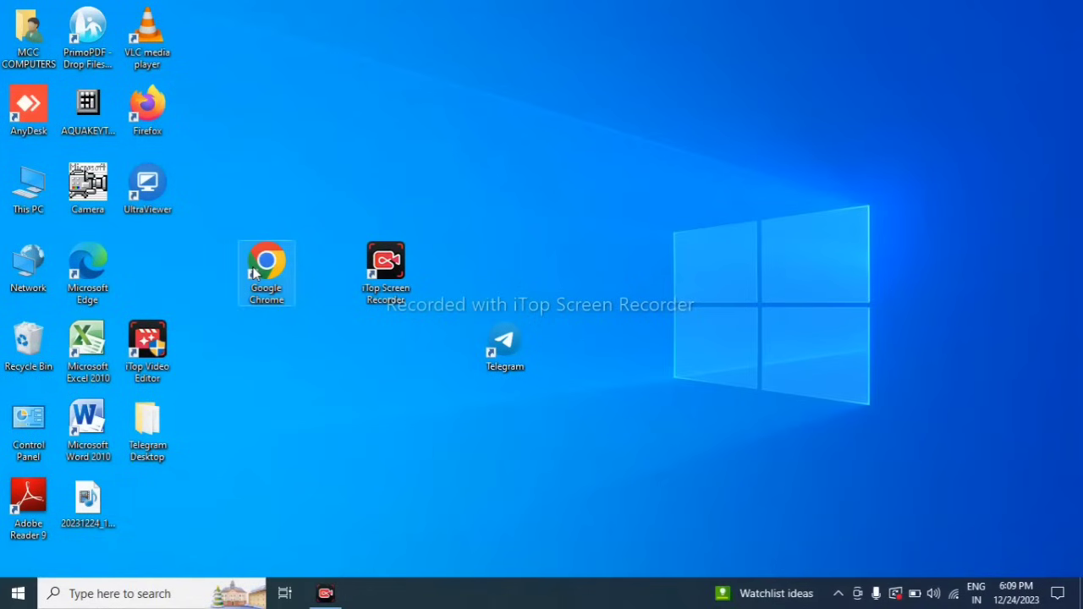
Launch Google Chrome again and search Google for "nha.gov.in beneficiary".
double_click(252, 279)
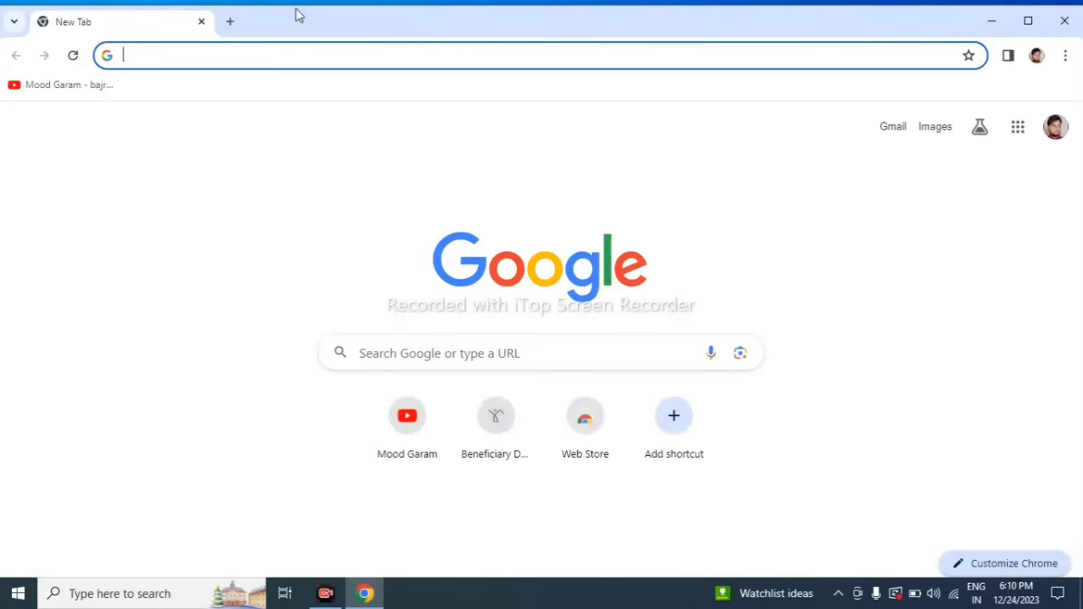
click(392, 354)
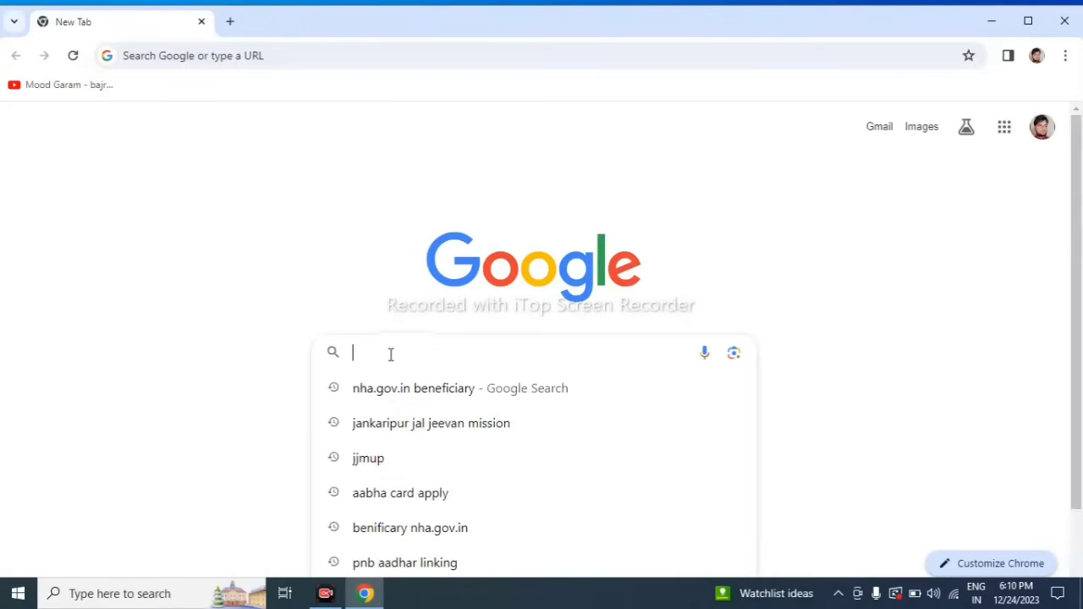
click(386, 391)
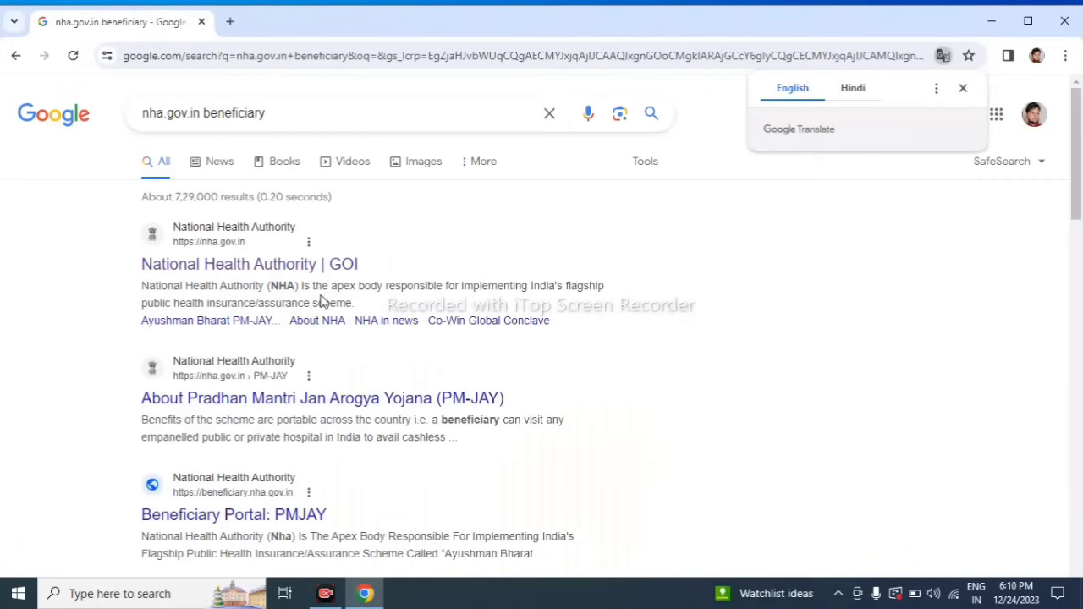
Open the grievance tracking form on the grievance portal linked from the National Health Authority website.
click(257, 264)
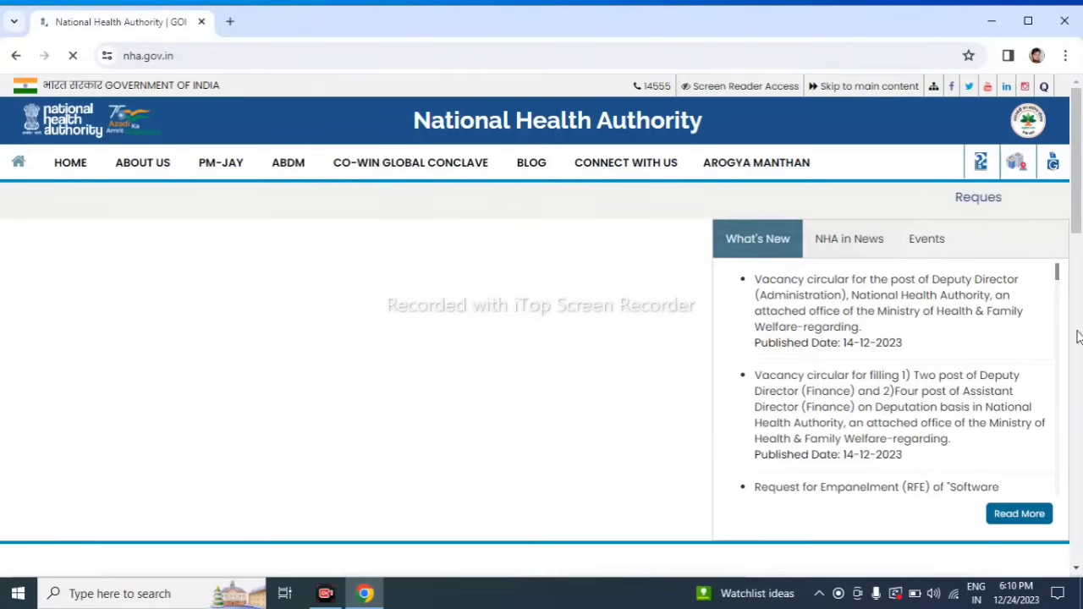
click(1053, 165)
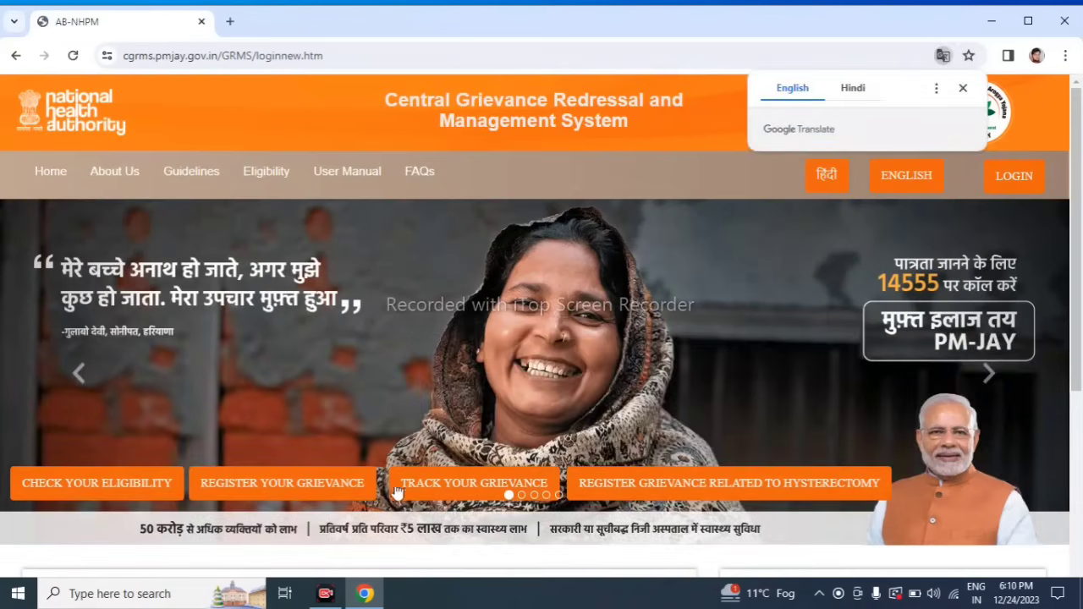
click(439, 489)
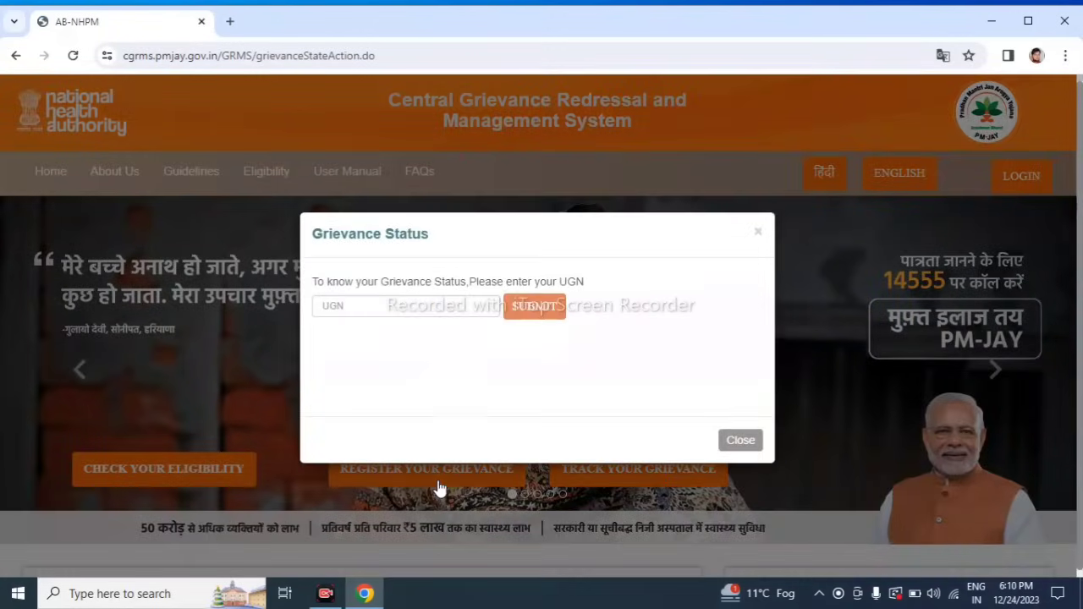